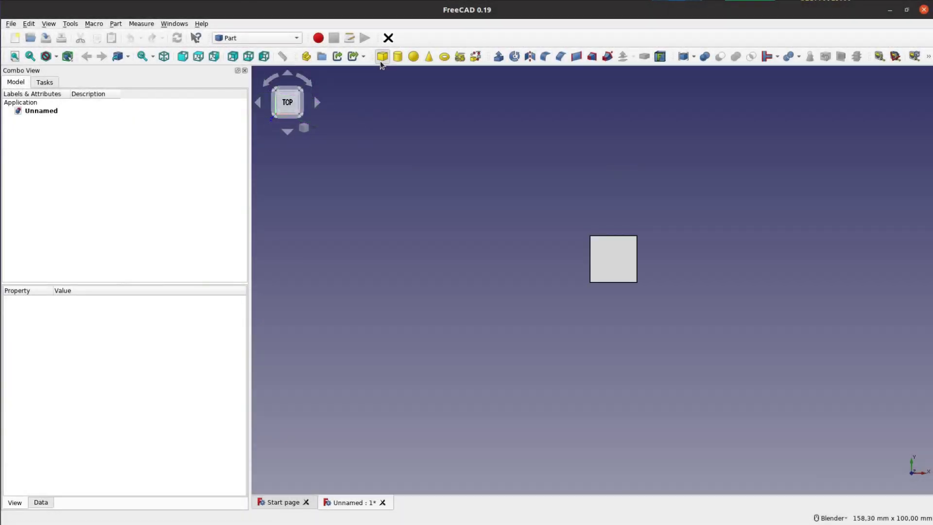
Add a default cube primitive to the document and show it in a three-dimensional view.
click(380, 61)
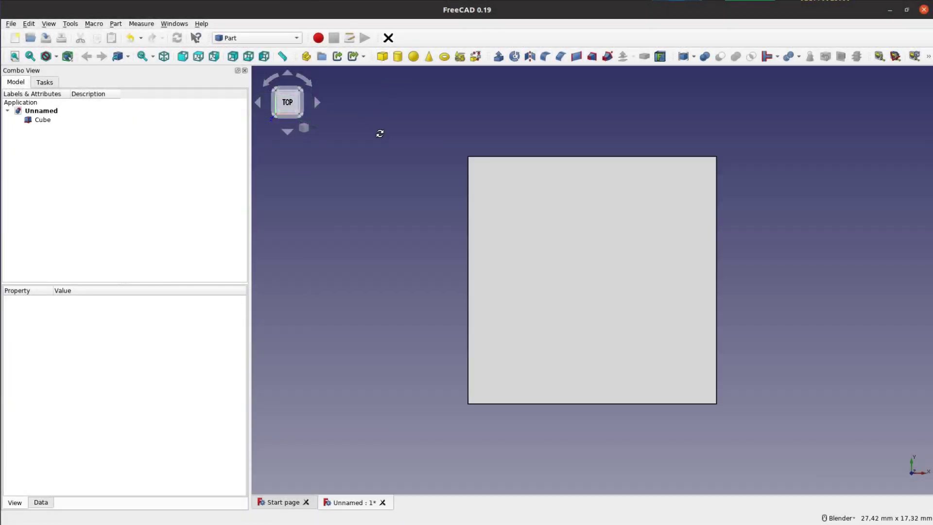
middle_drag(380, 133, 447, 194)
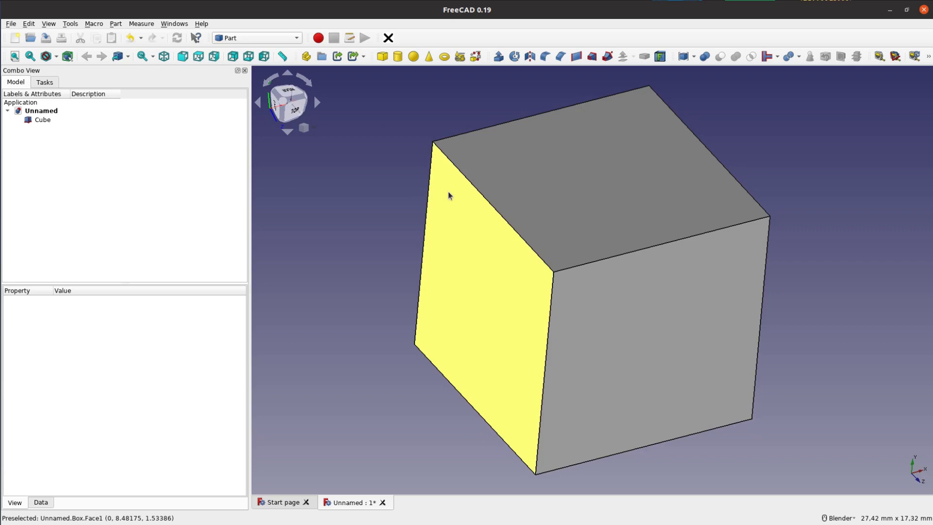
scroll(448, 191, down, 2)
scroll(448, 191, down, 1)
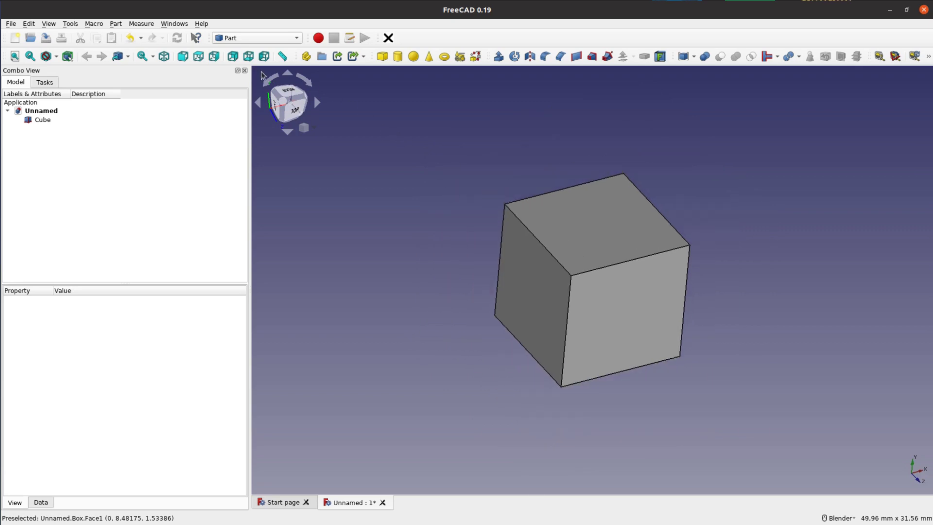
click(171, 57)
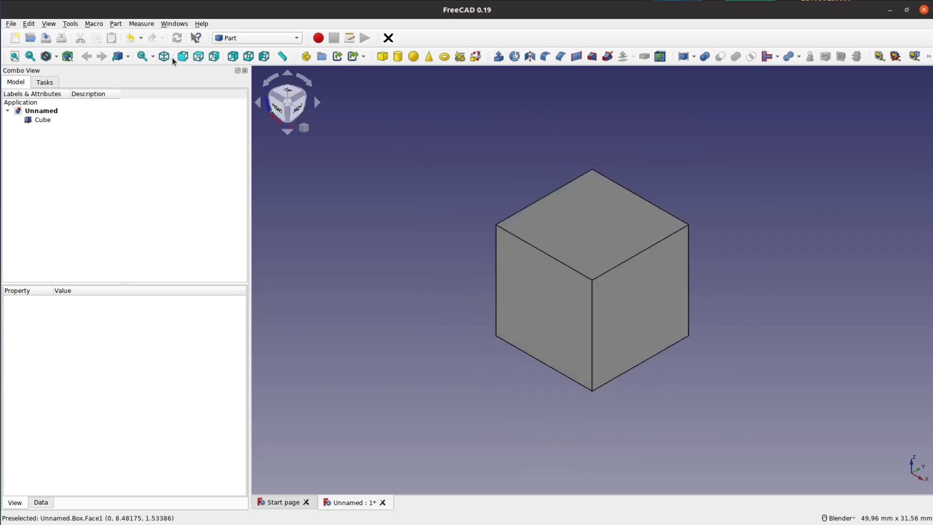
mouse_move(439, 258)
middle_down()
mouse_move(429, 254)
mouse_move(437, 240)
middle_up()
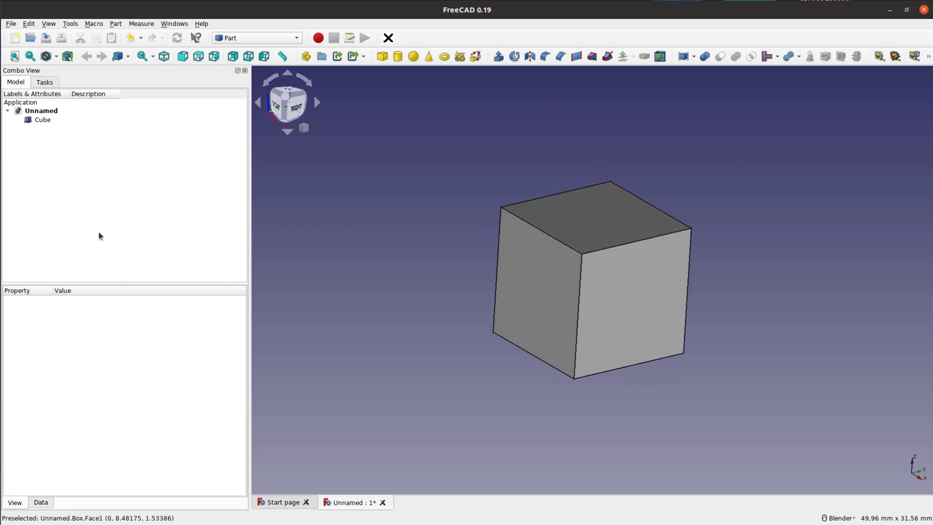
Set the cube's shape color to the basic brown #aa5500.
click(48, 121)
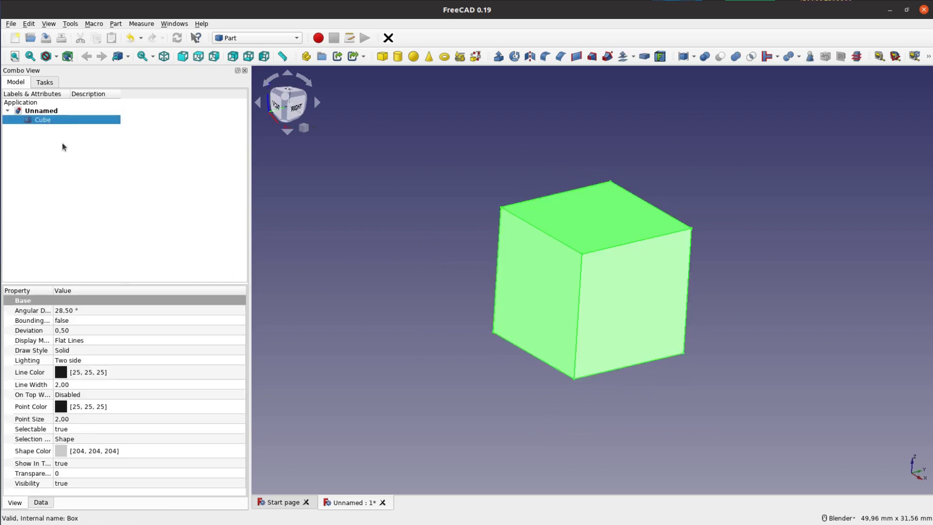
click(89, 452)
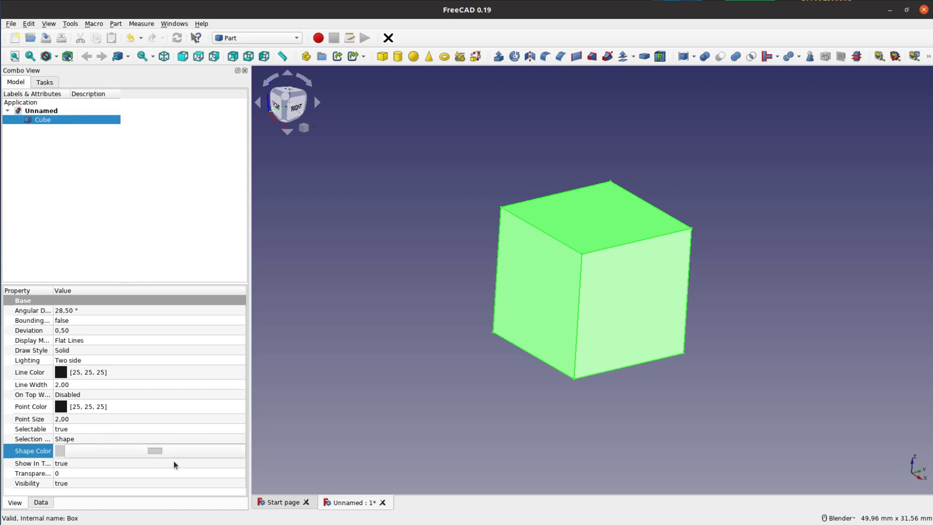
click(157, 451)
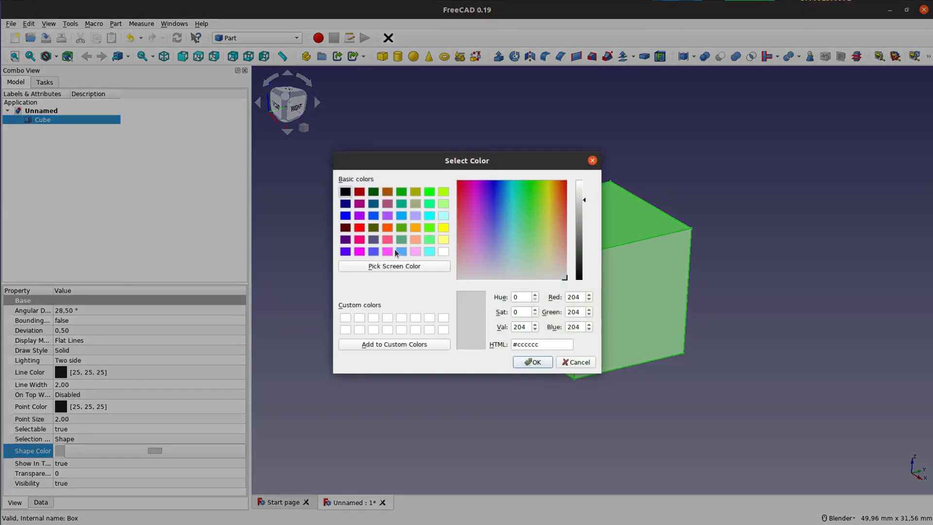
click(388, 192)
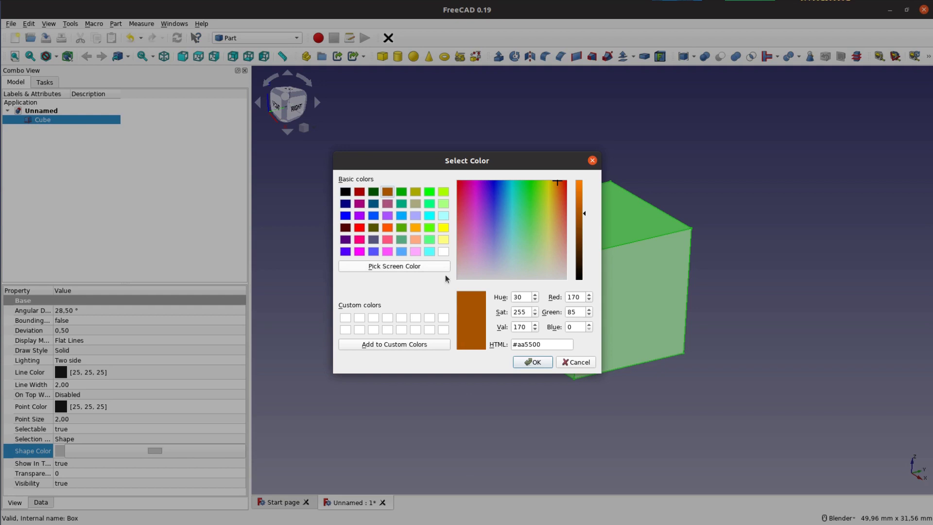
click(529, 361)
click(536, 400)
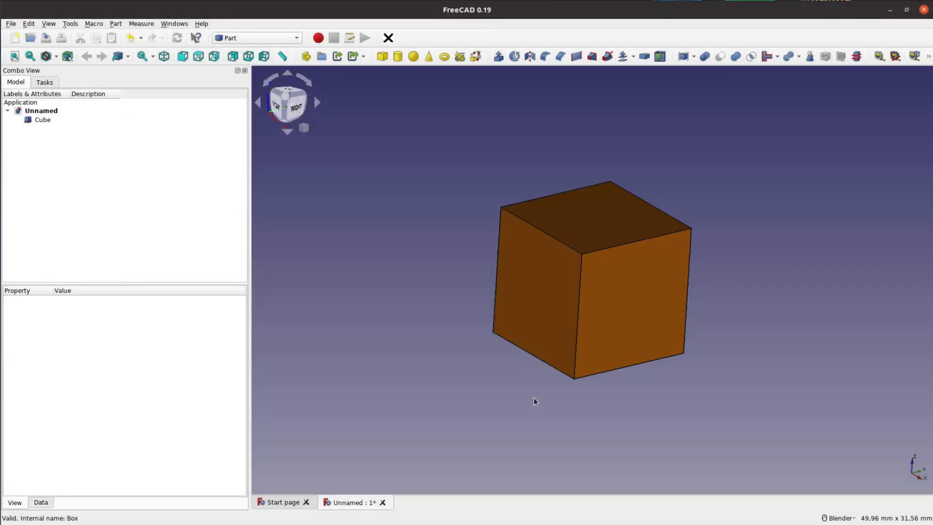
mouse_move(765, 256)
middle_down()
mouse_move(724, 261)
mouse_move(769, 251)
mouse_move(749, 250)
middle_up()
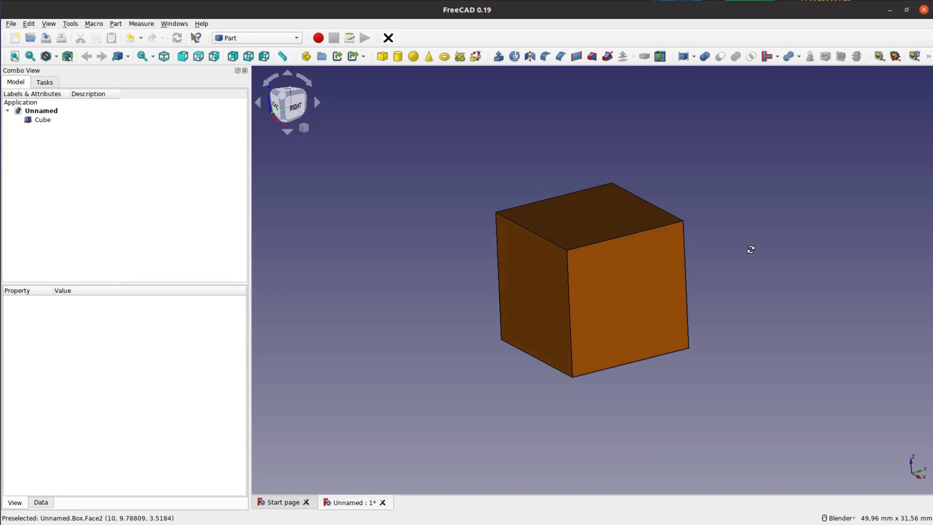
Apply texture mapping to the cube with the image wood_beech_chocolate_brown_v4_alt1_Diffuse.jpg and inspect the wood grain on its faces.
click(48, 25)
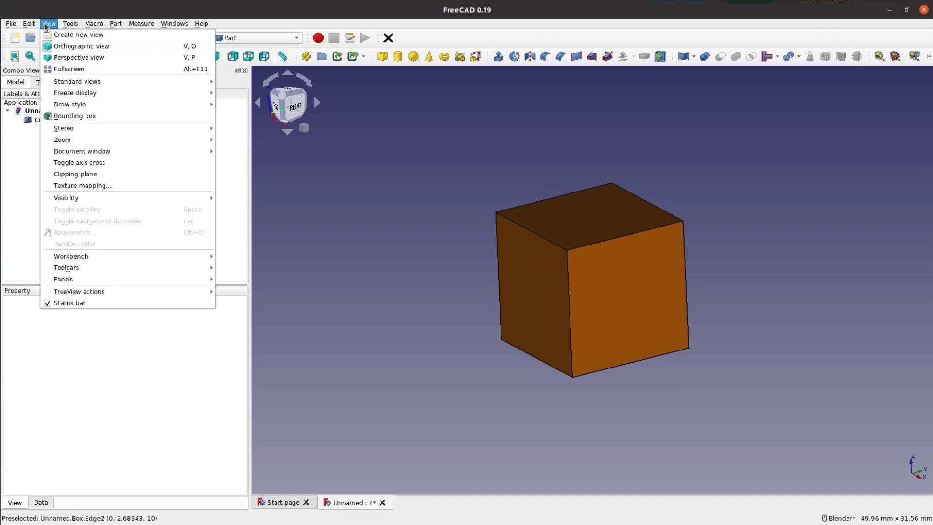
click(120, 187)
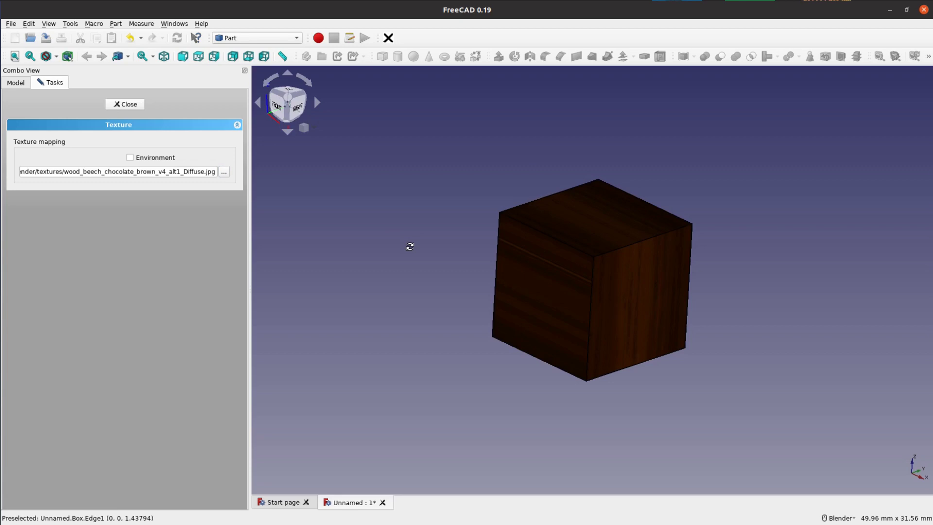
middle_drag(408, 245, 420, 295)
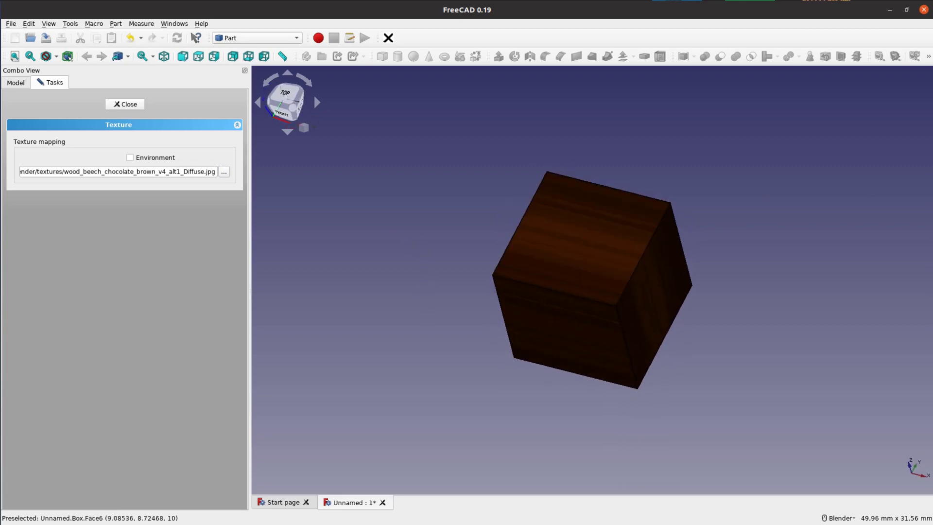
middle_drag(835, 172, 545, 402)
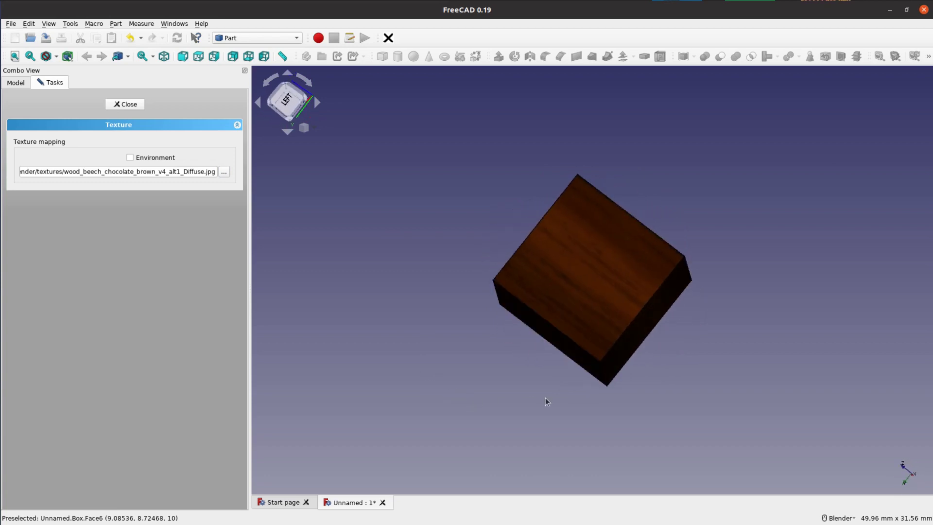
scroll(562, 304, up, 3)
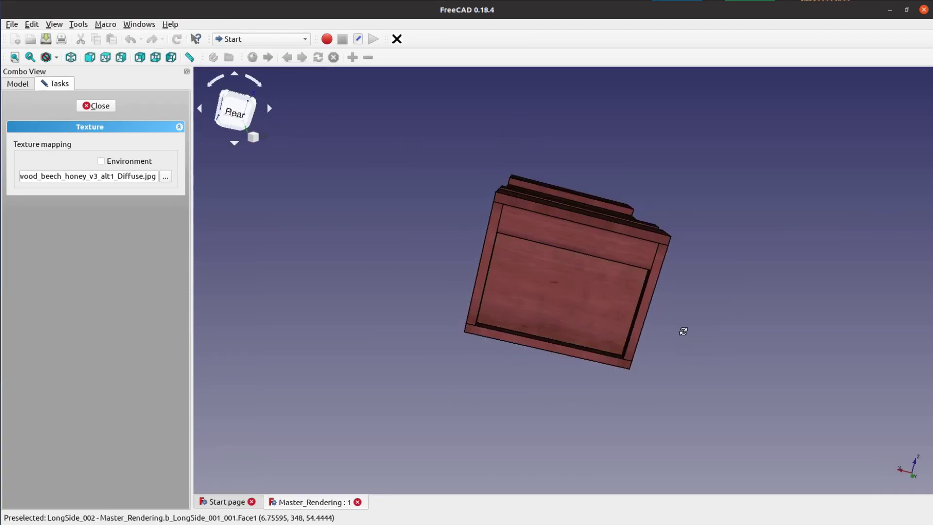
Change the draw style of the wood-textured crate in Master_Rendering to Shaded and inspect it from several sides.
middle_drag(680, 327, 493, 360)
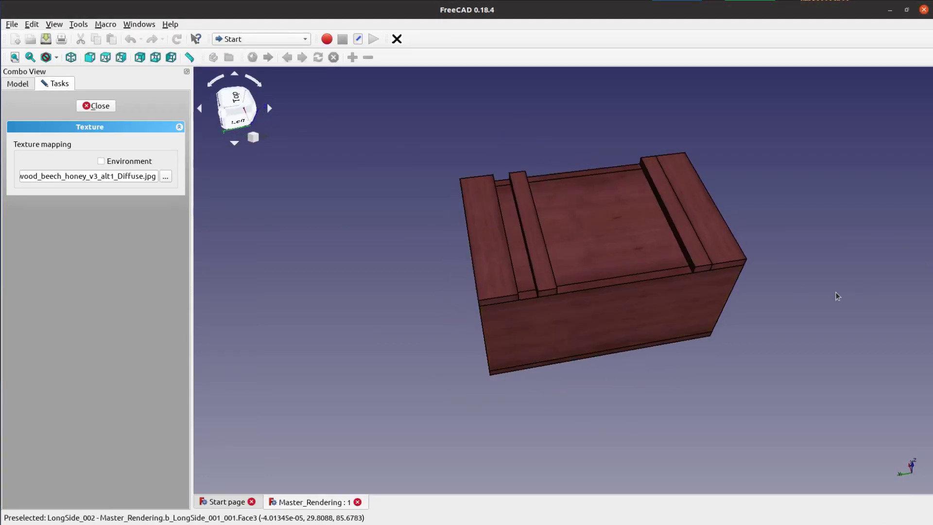
middle_drag(837, 294, 870, 265)
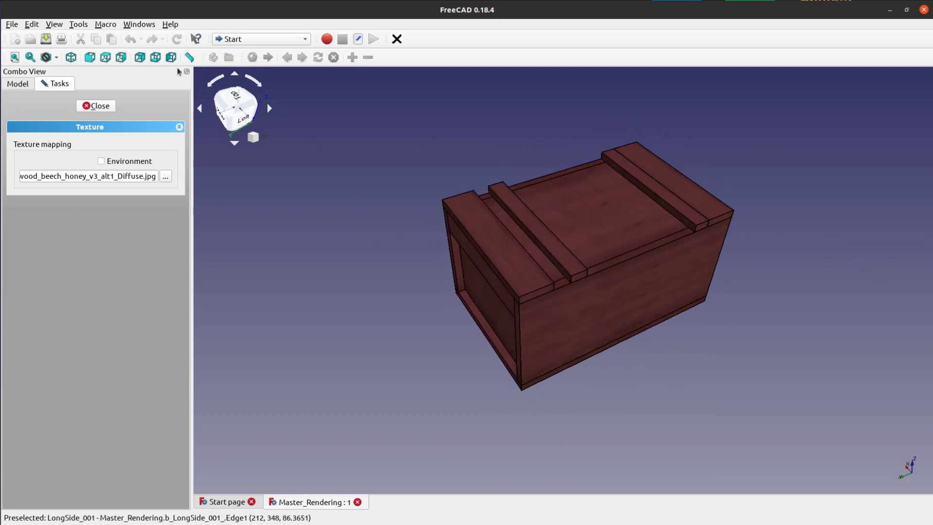
click(56, 57)
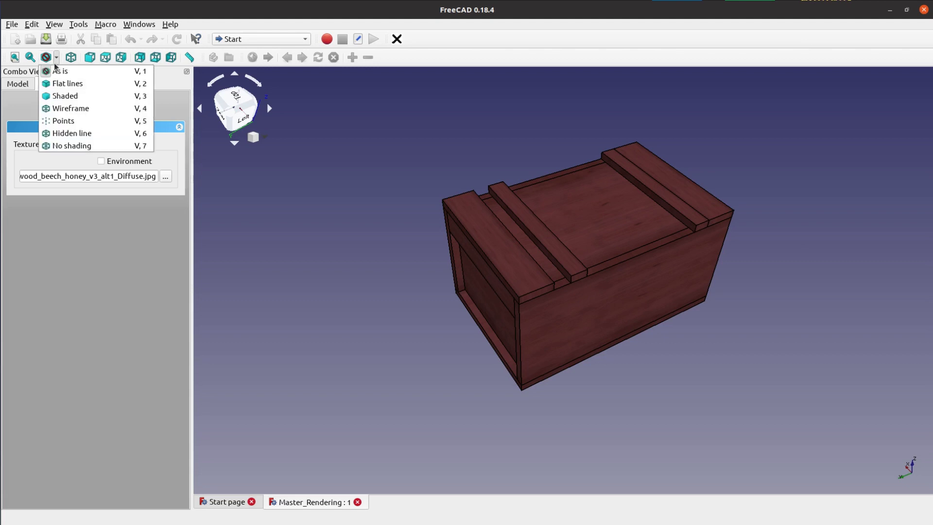
click(80, 96)
middle_drag(320, 254, 374, 290)
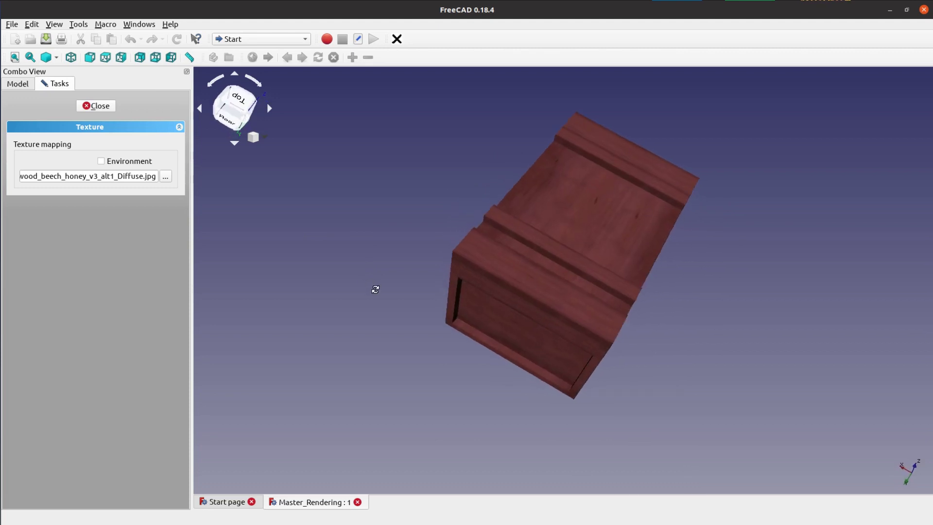
middle_drag(732, 392, 269, 349)
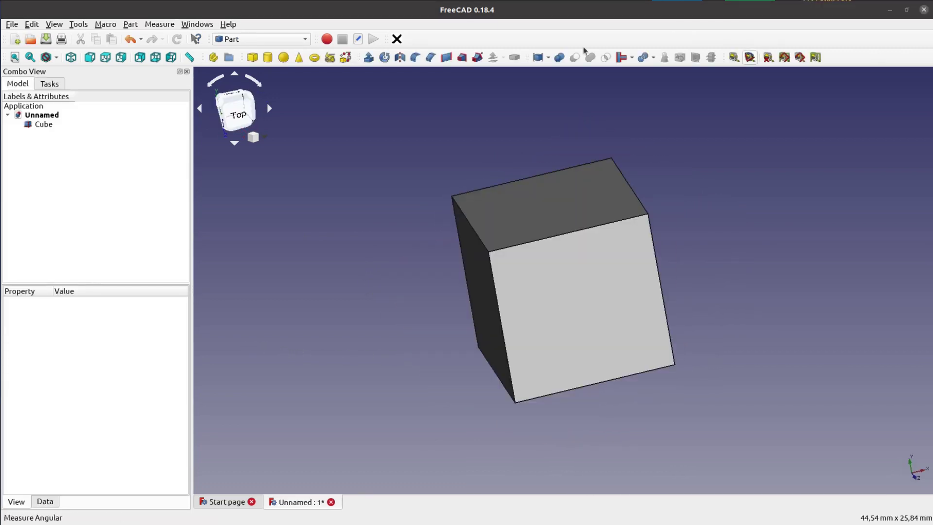
Switch to the Raytracing workbench and check its POV-Ray executable and output settings in the preferences.
click(230, 40)
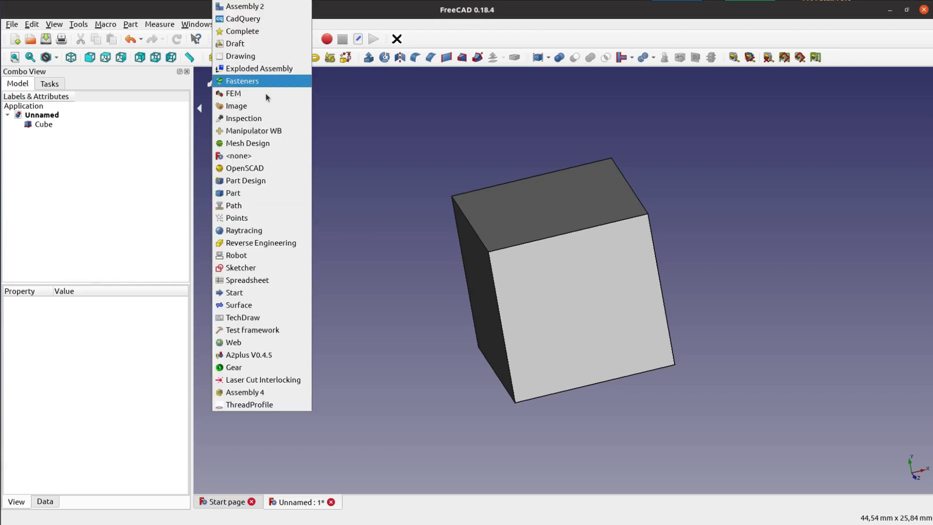
click(300, 233)
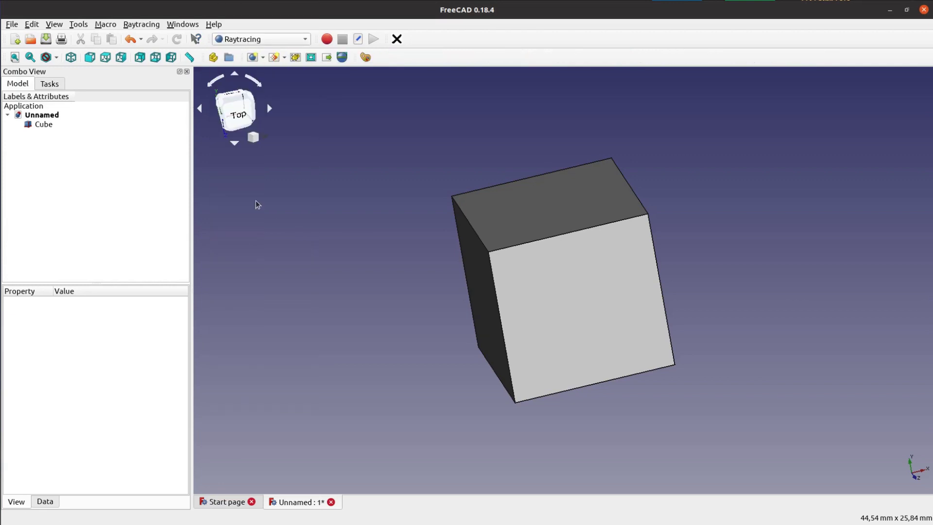
click(32, 25)
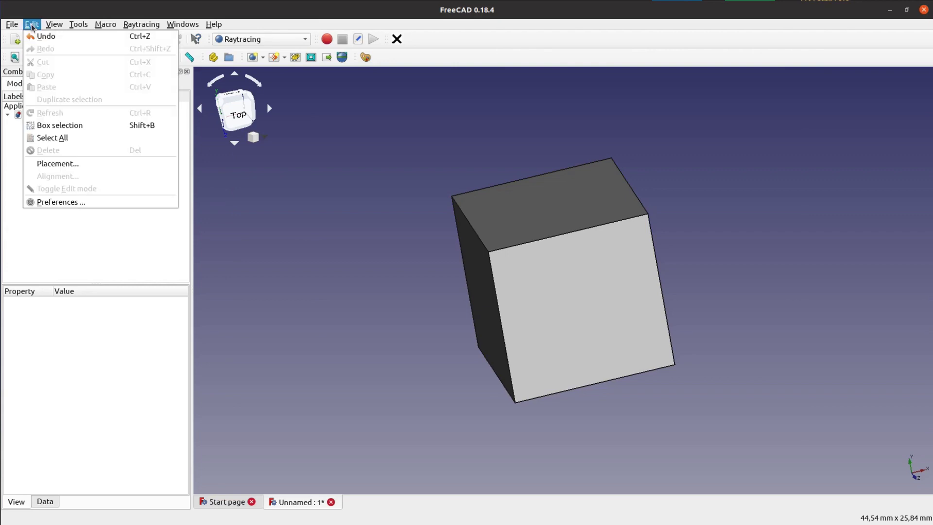
click(84, 198)
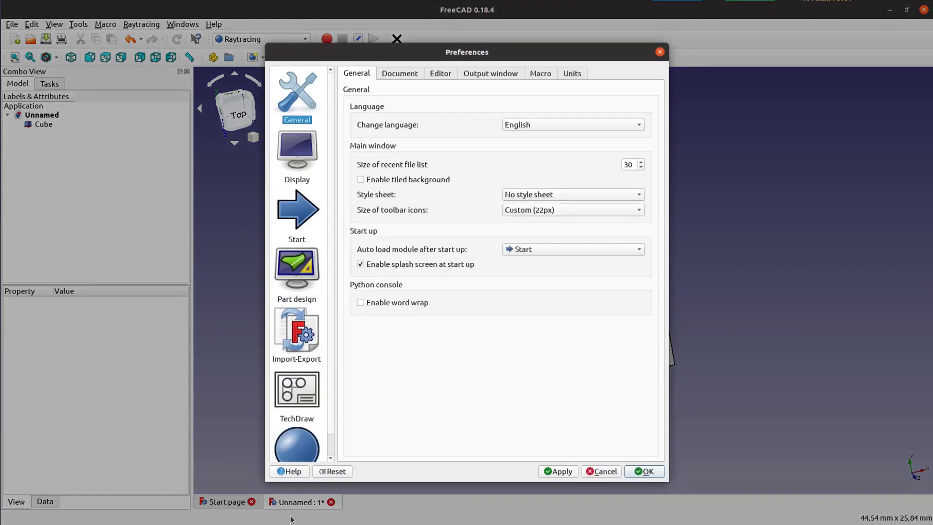
click(299, 432)
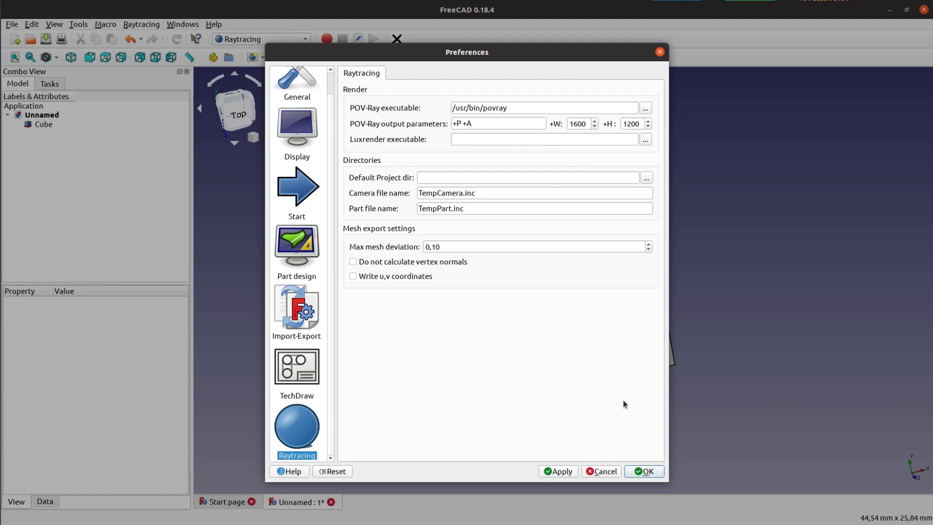
click(649, 475)
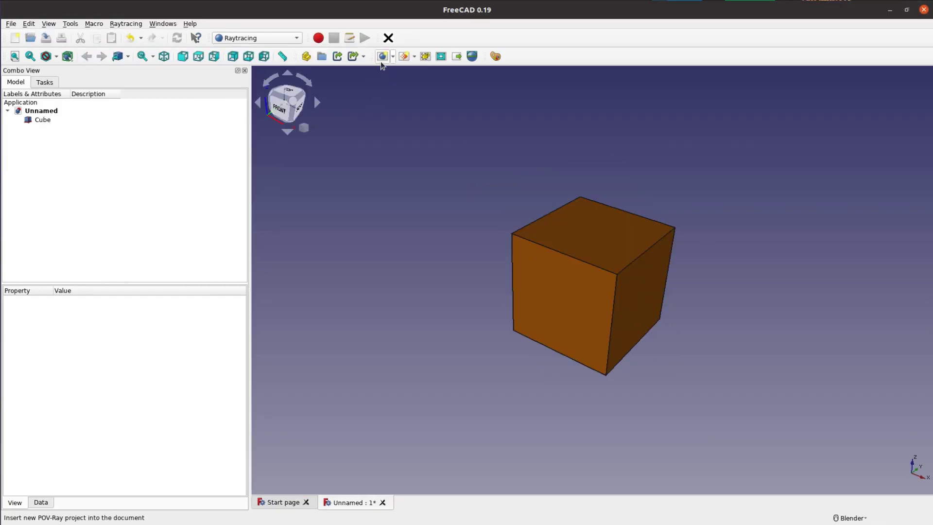
Insert a new POV-Ray project, add a view of the brown cube to it and start rendering the project.
click(382, 56)
click(49, 120)
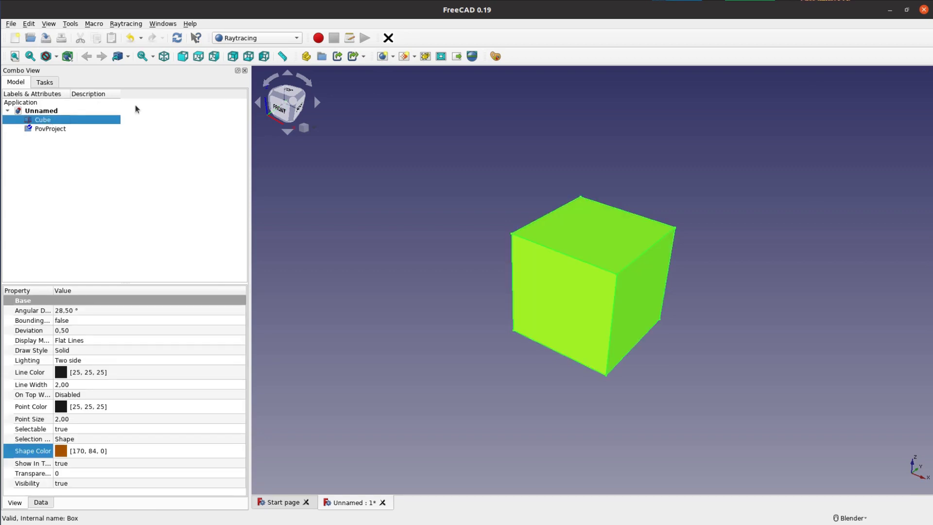
click(426, 56)
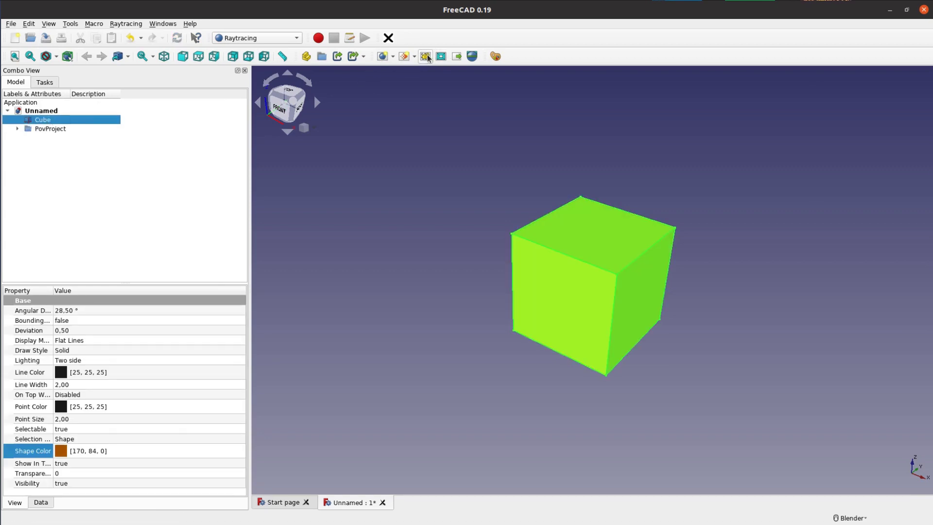
click(18, 129)
click(27, 129)
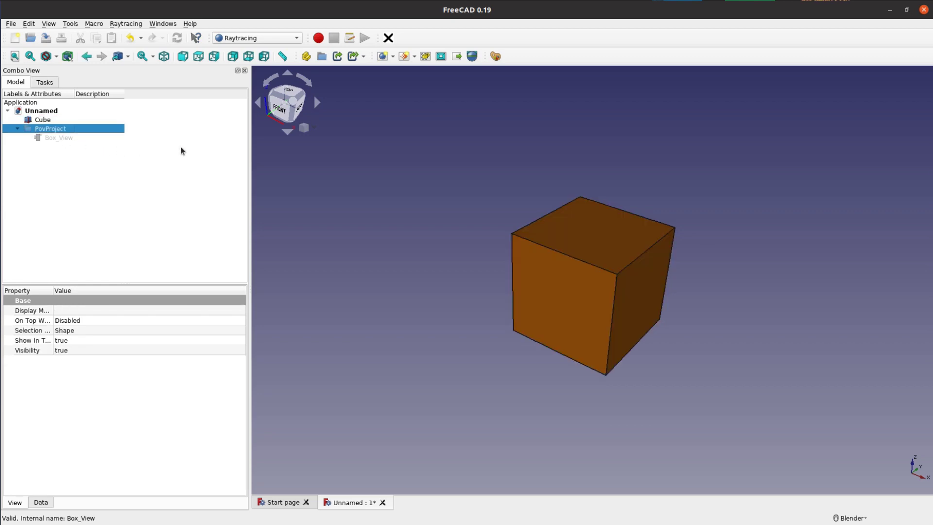
click(471, 57)
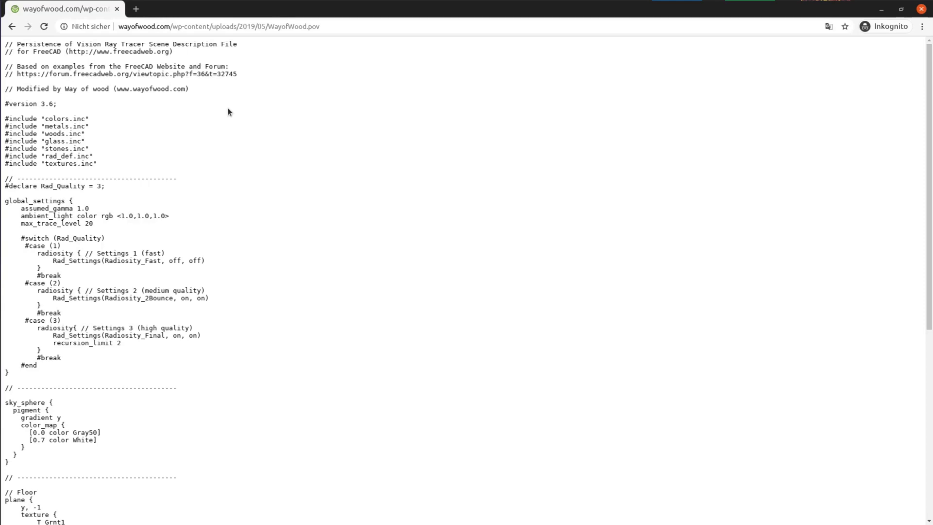
Switch to the browser, look through the WayofWood.pov scene template and start saving it as a file.
scroll(228, 108, down, 6)
scroll(228, 108, down, 1)
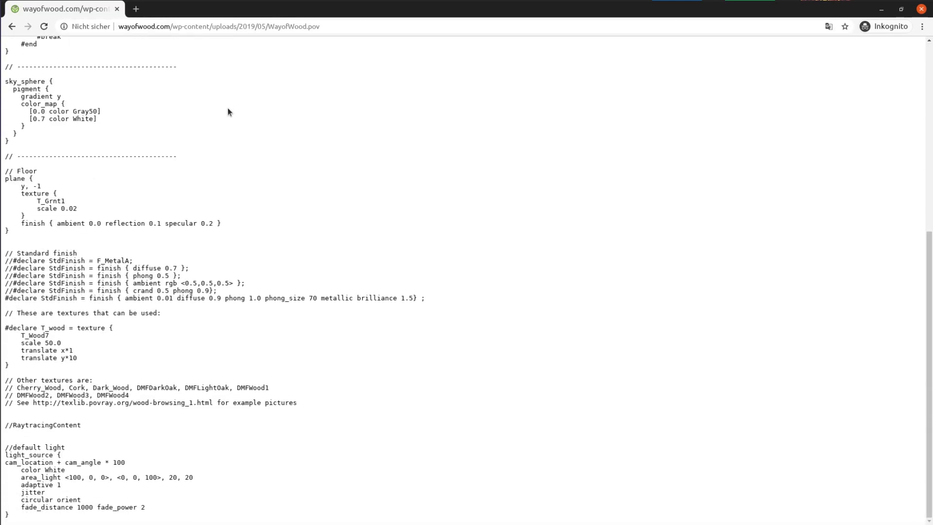
scroll(228, 110, up, 7)
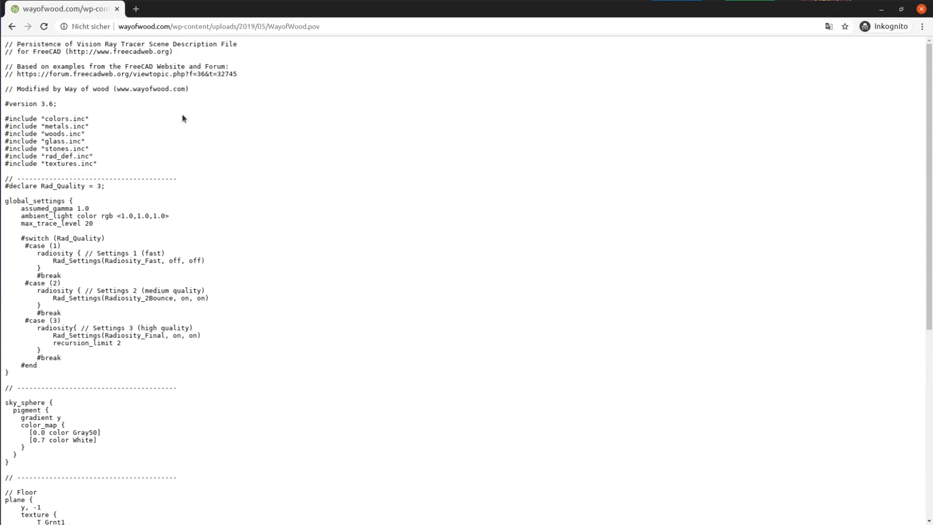
right_click(252, 103)
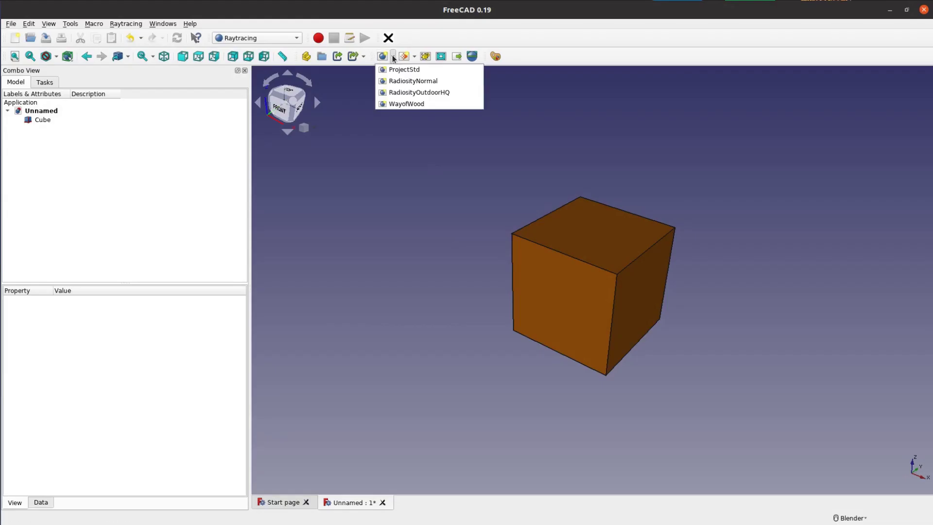
Insert a new POV-Ray project based on the WayofWood template.
click(421, 105)
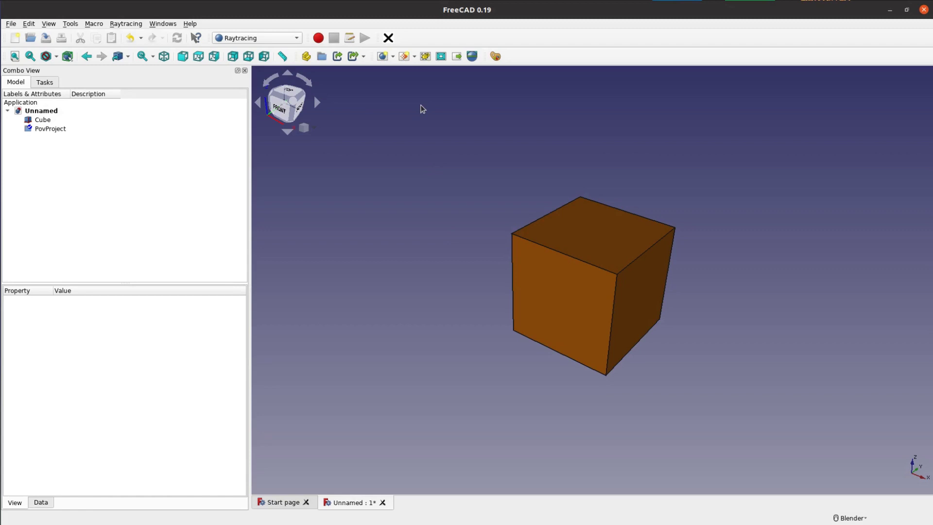
Add a view of the cube to the WayofWood POV-Ray project.
click(34, 122)
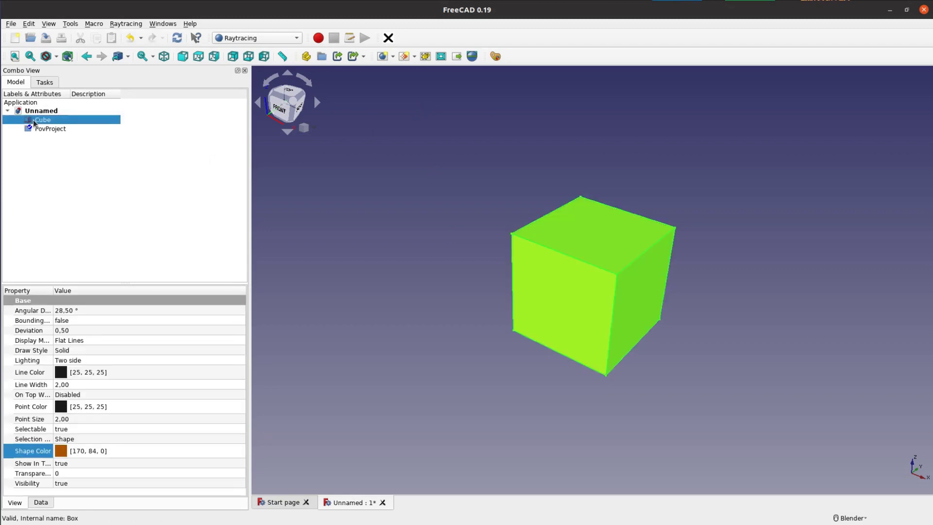
click(56, 127)
click(426, 57)
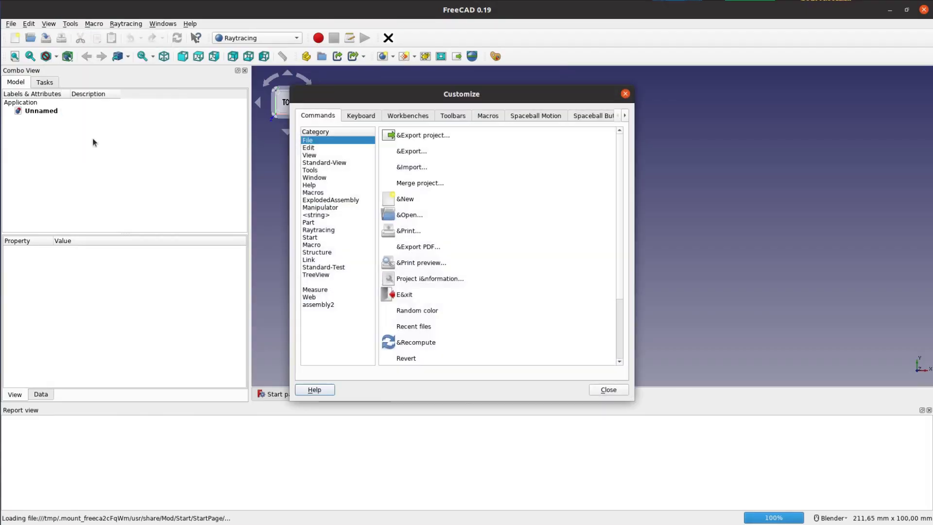
Set up the wood texture macro as a custom command named Render Wooden Texture with the colors icon.
click(486, 116)
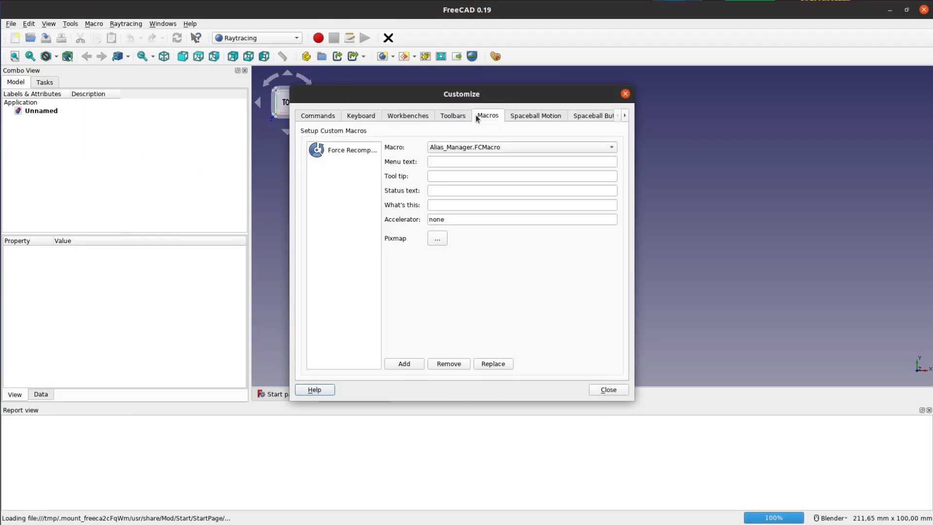
click(475, 147)
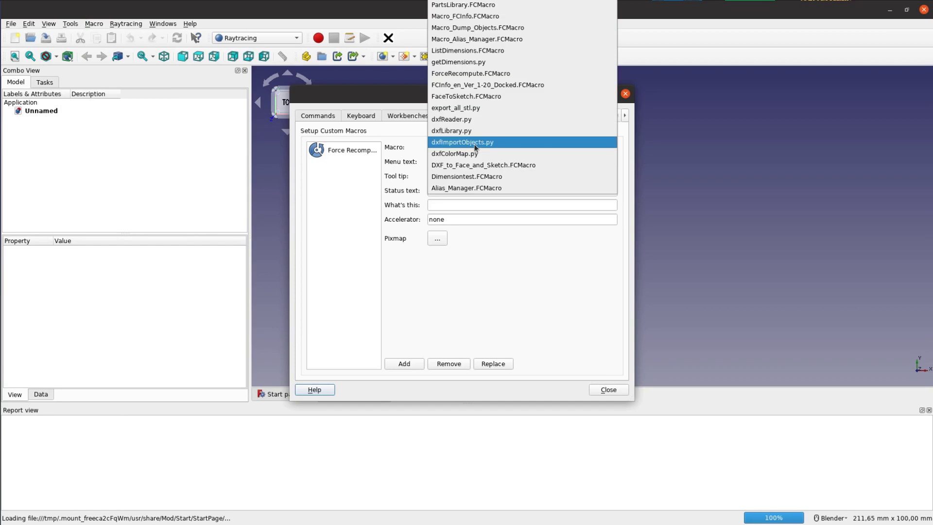
click(550, 2)
click(445, 243)
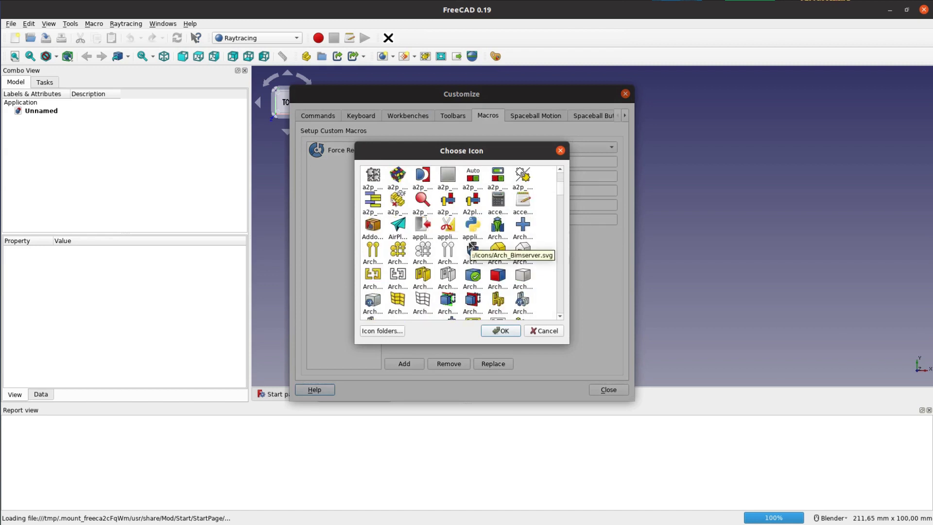
scroll(470, 245, down, 5)
scroll(471, 245, down, 3)
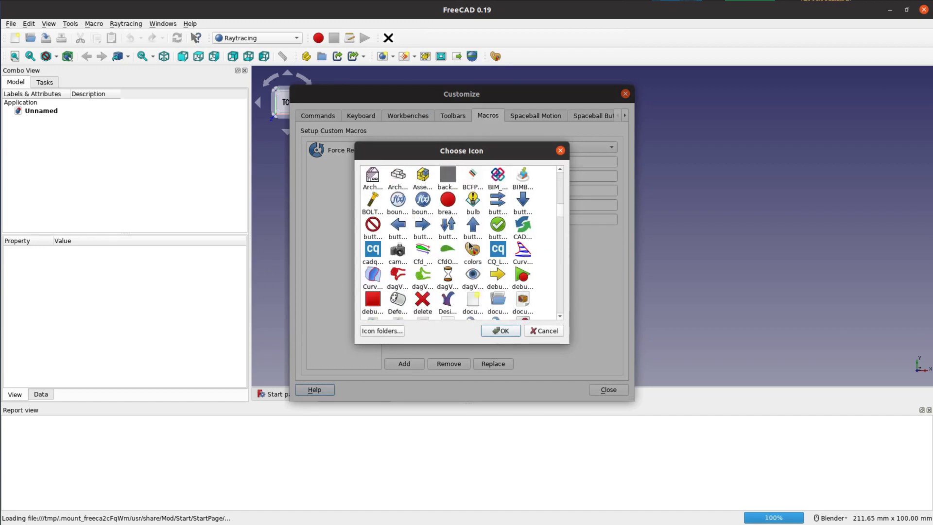
double_click(469, 263)
Show the commands of the Macros category and create a toolbar named Custom Renderings for the Raytracing workbench.
click(452, 115)
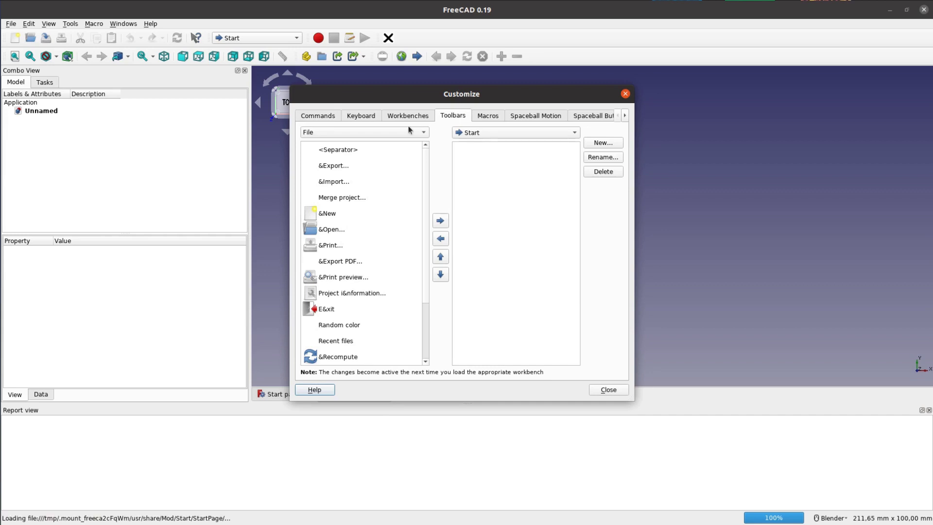
click(417, 134)
click(361, 212)
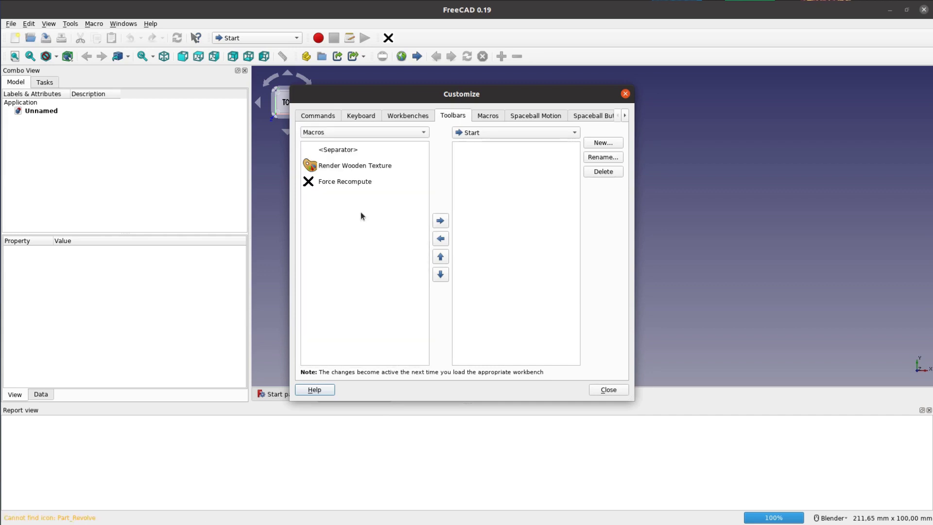
click(557, 131)
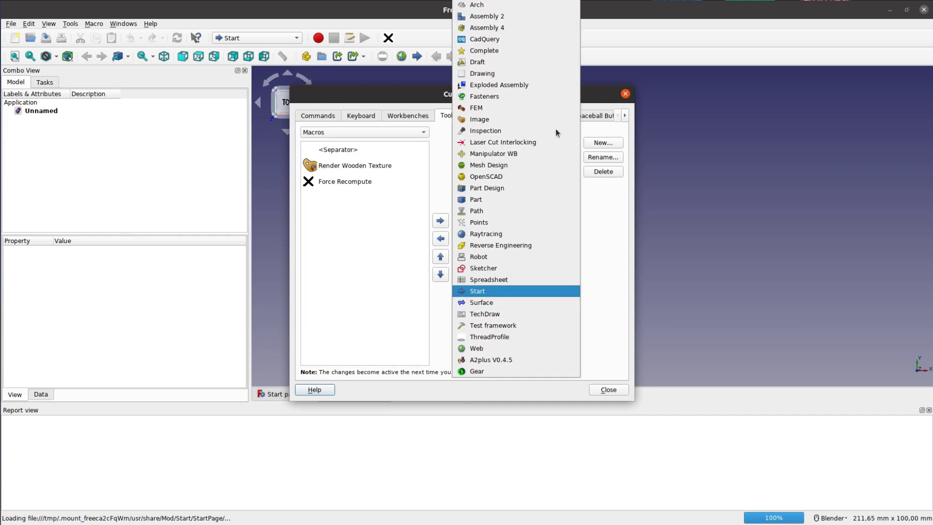
click(530, 234)
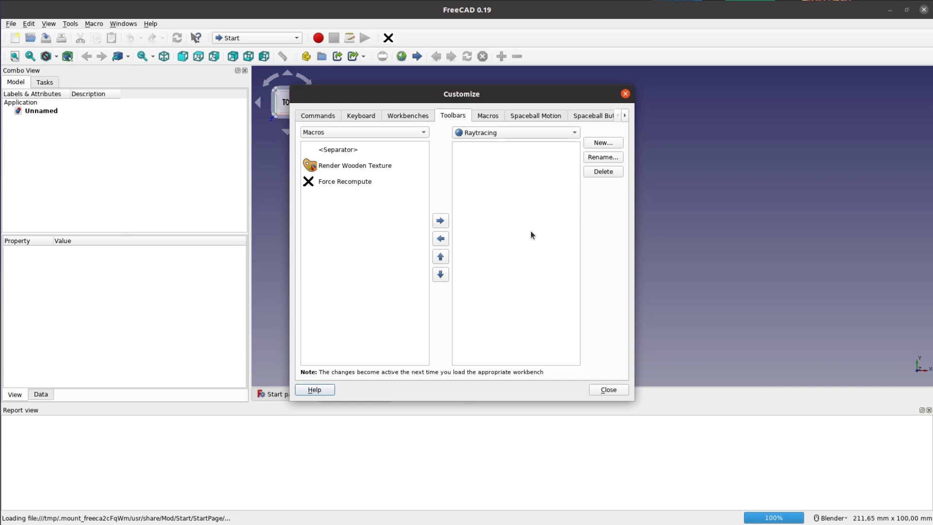
click(606, 144)
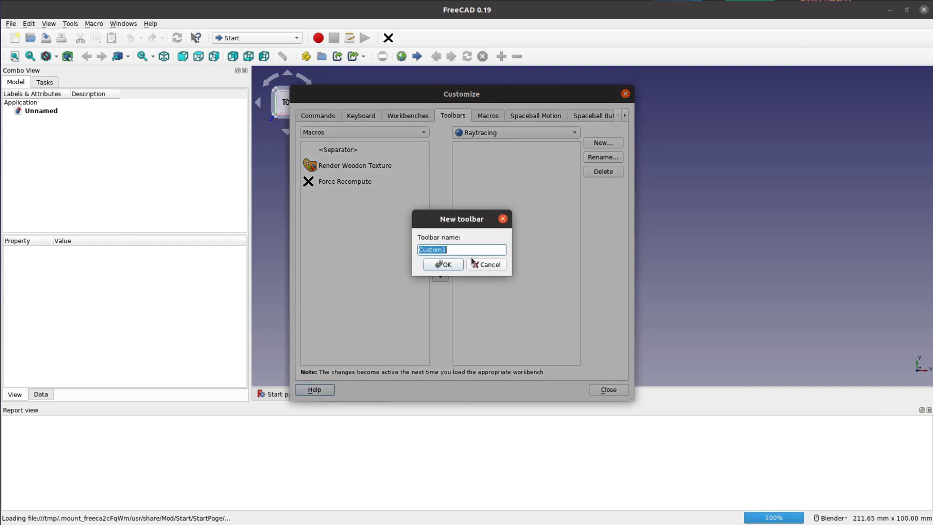
text(Custom Renderings)
key(Return)
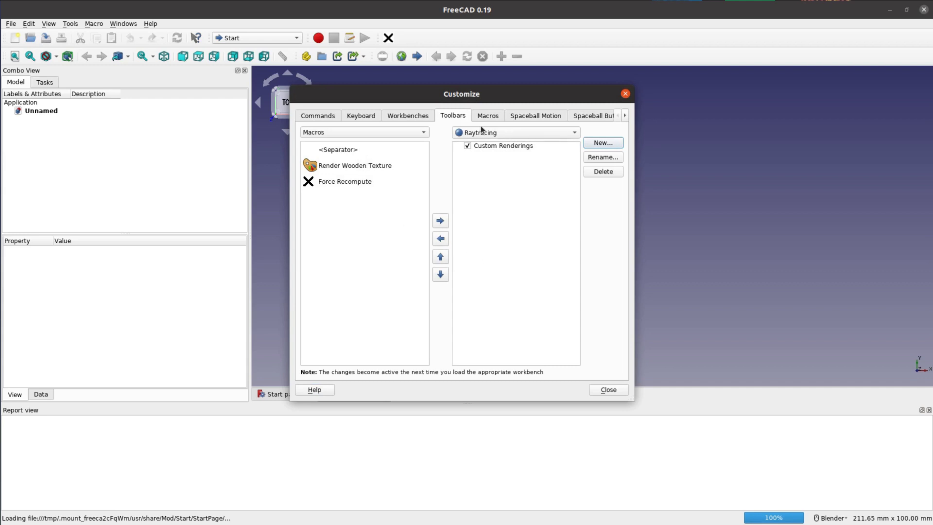
Add the Render Wooden Texture macro to the Custom Renderings toolbar and close the customization dialog.
click(371, 166)
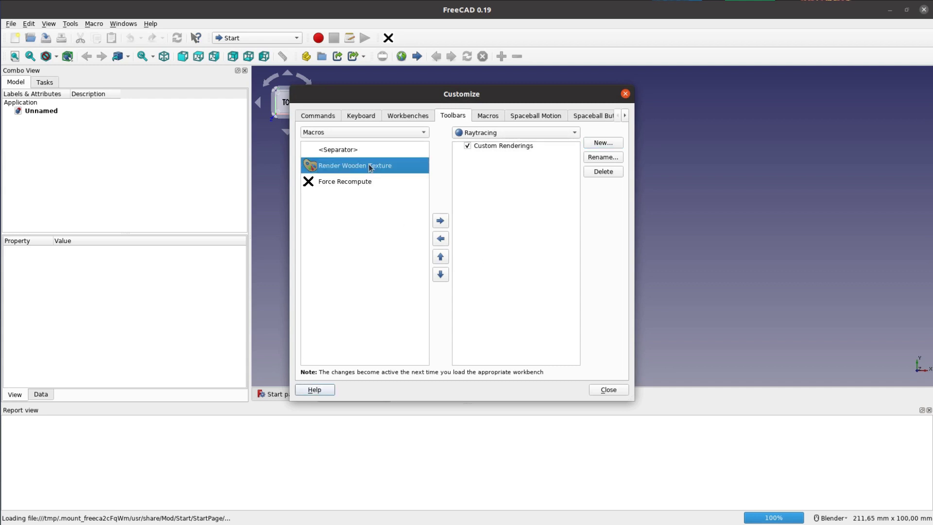
click(441, 221)
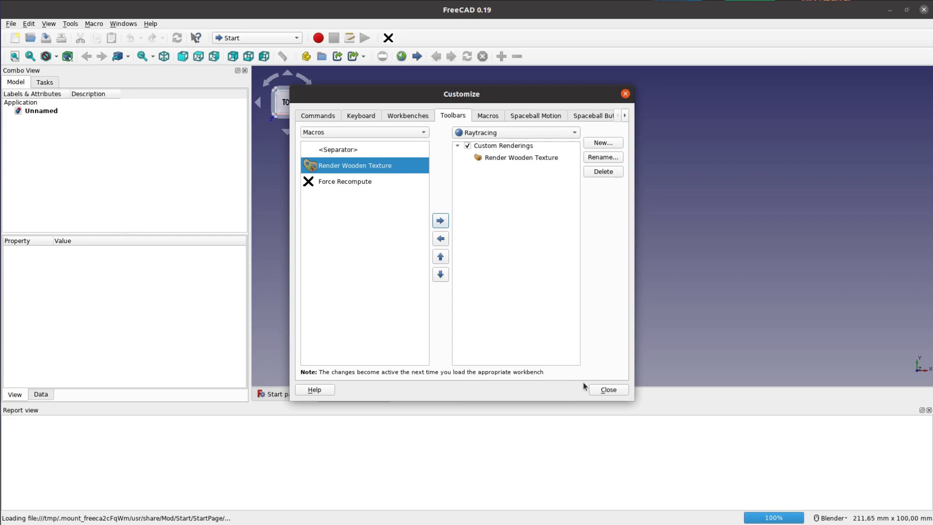
click(608, 389)
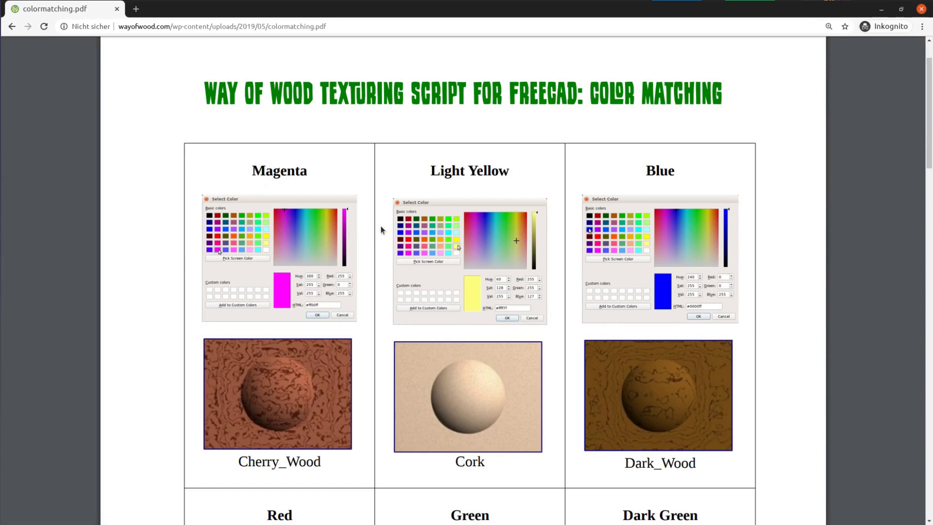
Look through the color matching chart for the wood textures and switch back to FreeCAD.
scroll(381, 229, down, 3)
scroll(381, 226, down, 5)
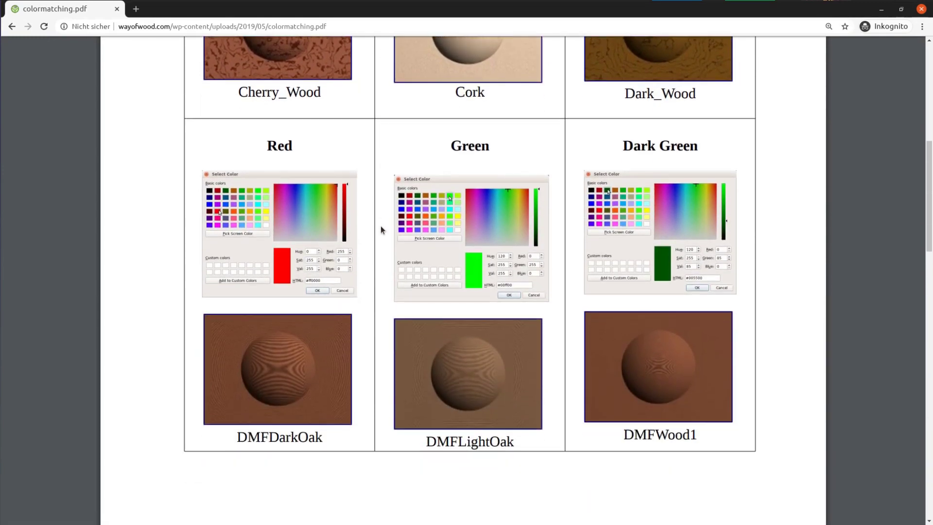
key(alt+Tab)
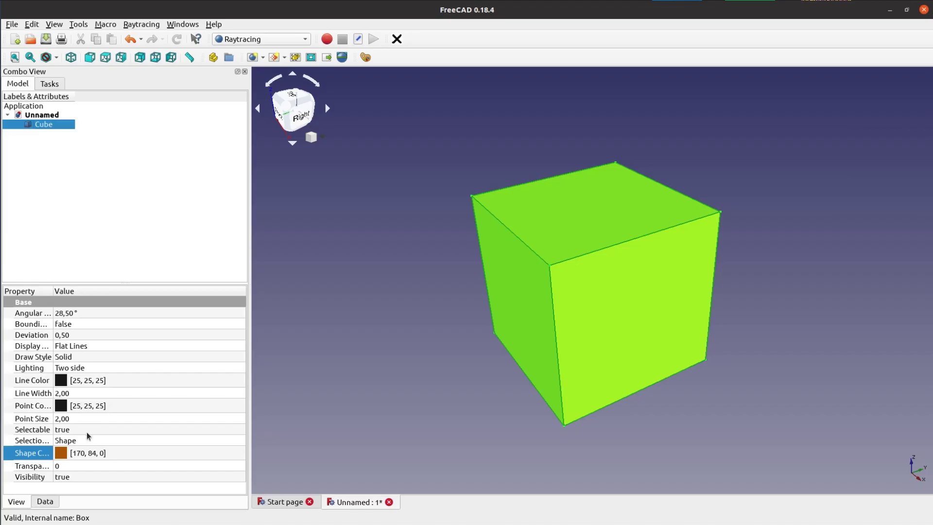
Set the cube's shape color to magenta and run the Render Wooden Texture macro on its POV-Ray project.
click(116, 452)
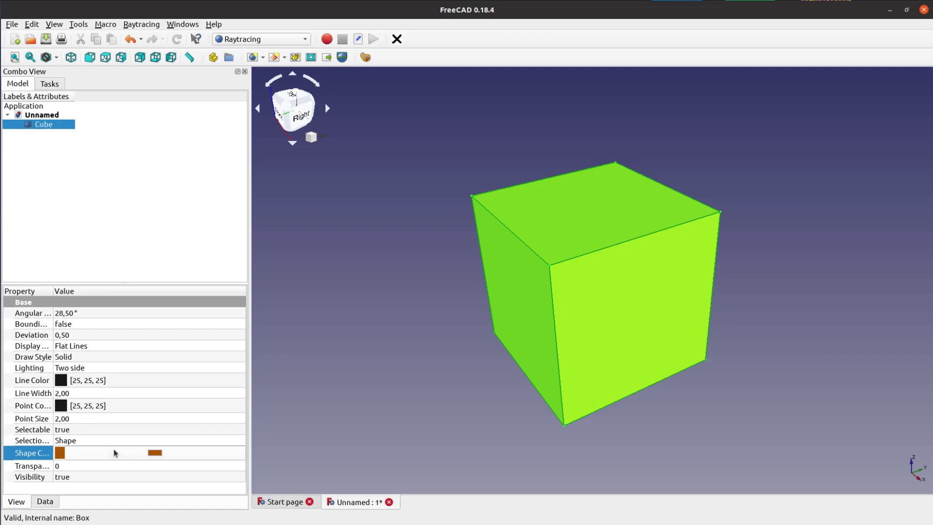
click(159, 453)
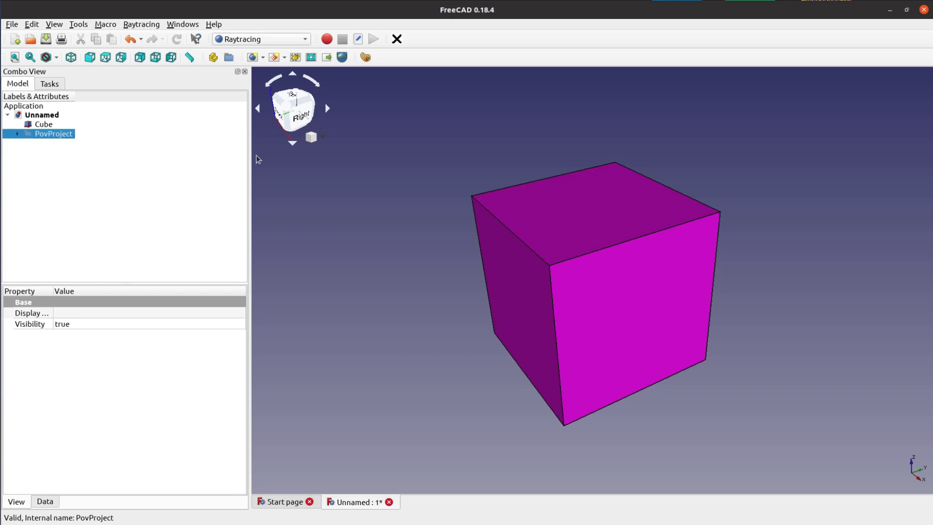
click(366, 59)
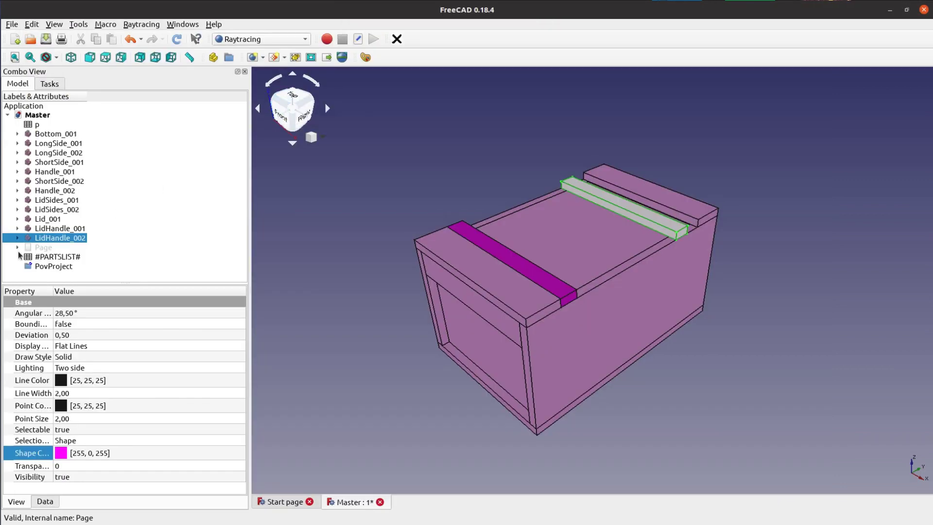
Add views of all crate parts from Bottom_001 to LidHandle_002 to the POV-Ray project and render it.
shift+click(56, 137)
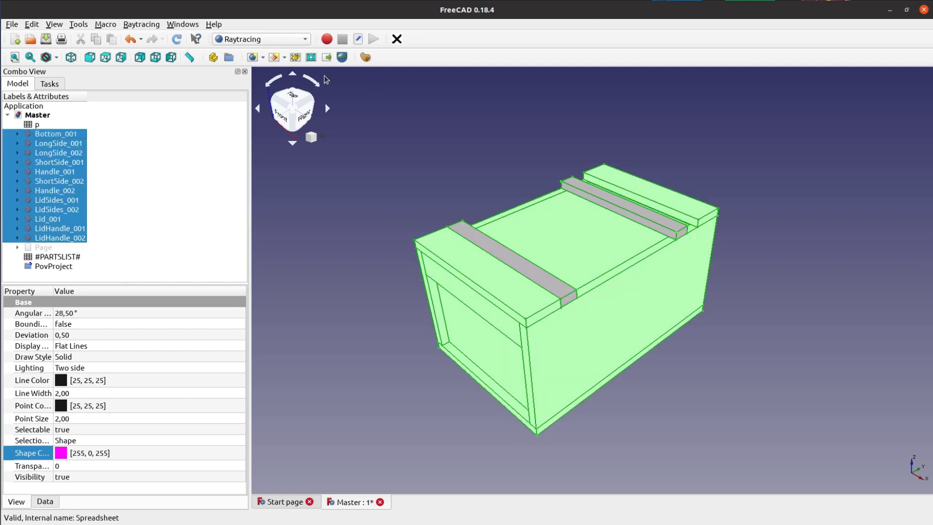
click(294, 57)
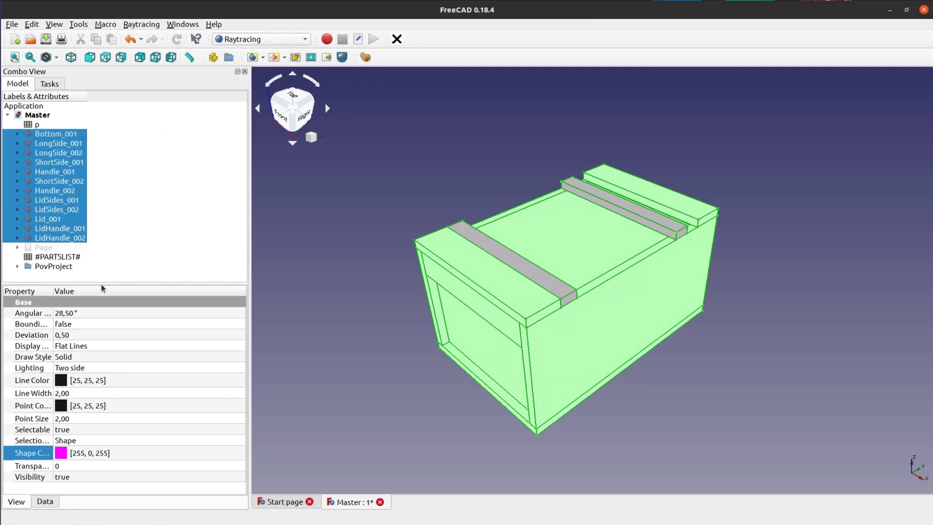
click(68, 270)
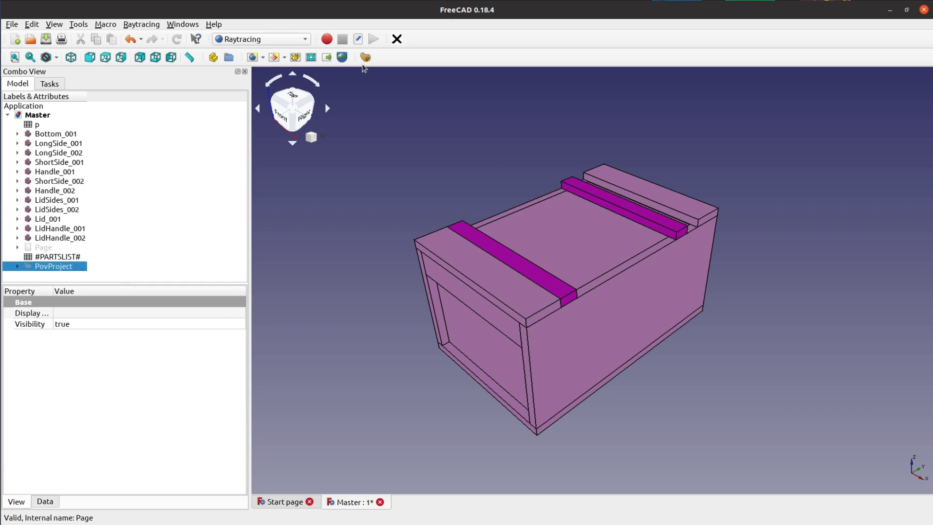
click(342, 56)
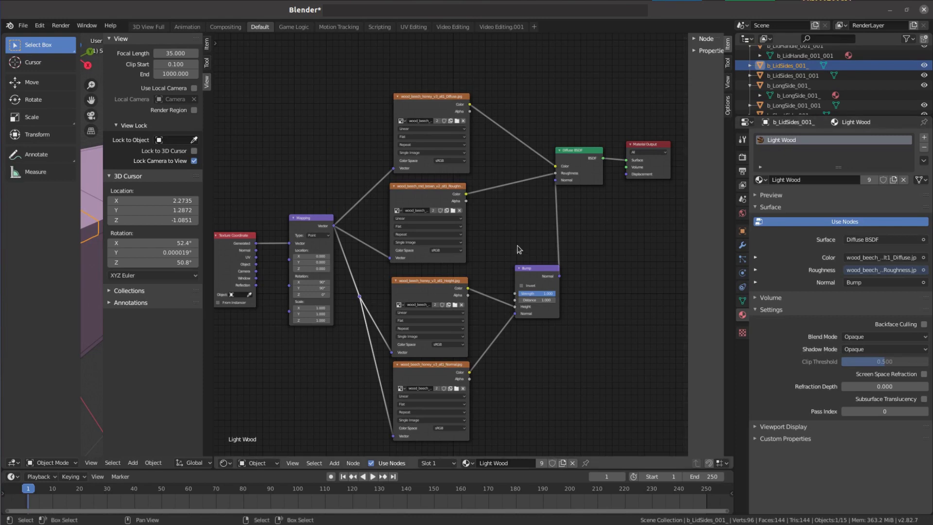
Look over the Light Wood material's nodes in Blender and widen the 3D viewport to show the crate.
scroll(424, 237, up, 2)
scroll(425, 237, down, 2)
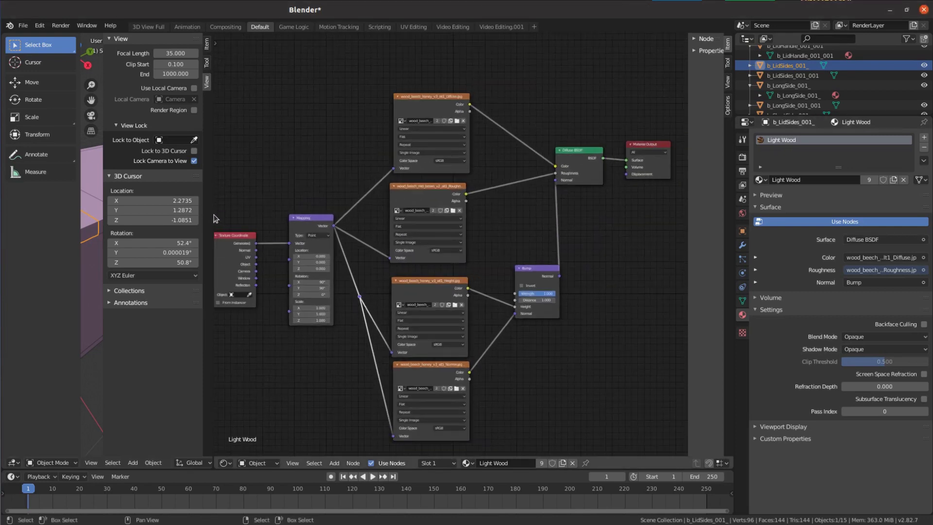
drag(204, 219, 673, 192)
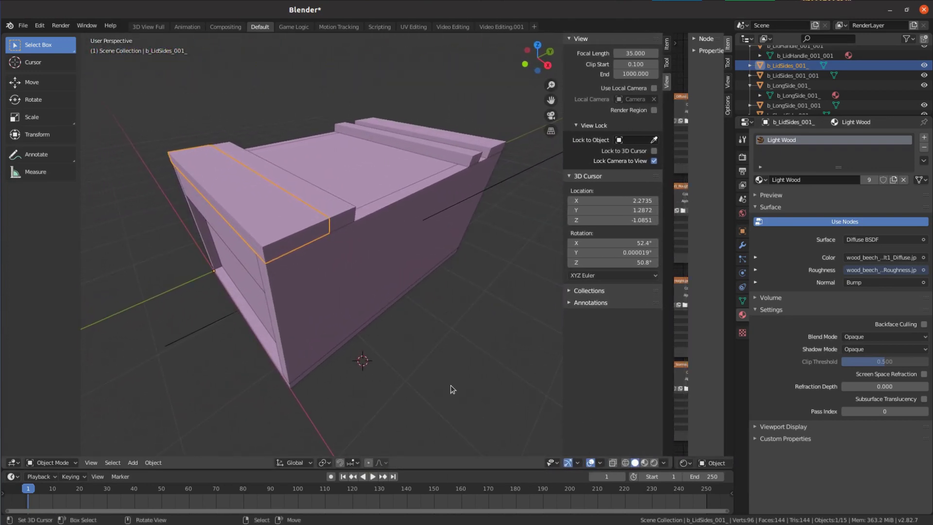
Deselect the lid side and display the crate in material preview, then in rendered viewport shading.
click(393, 354)
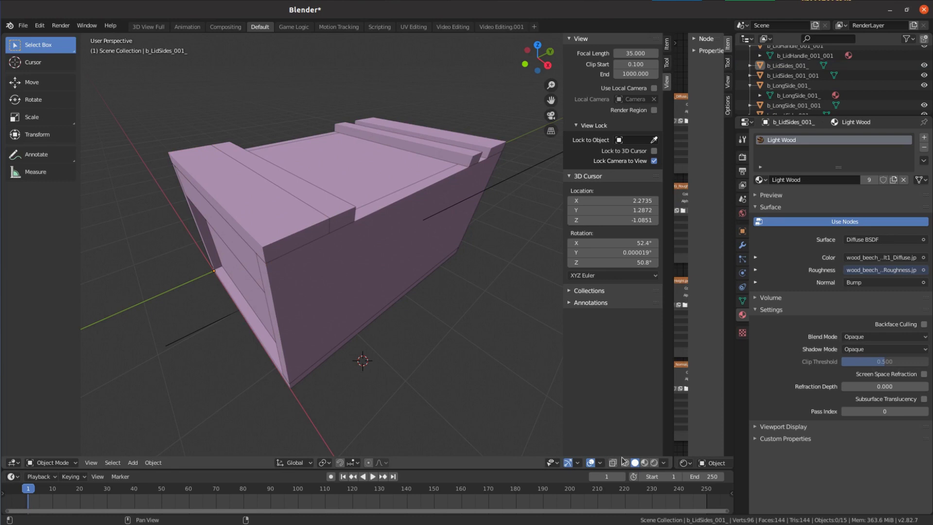
click(644, 463)
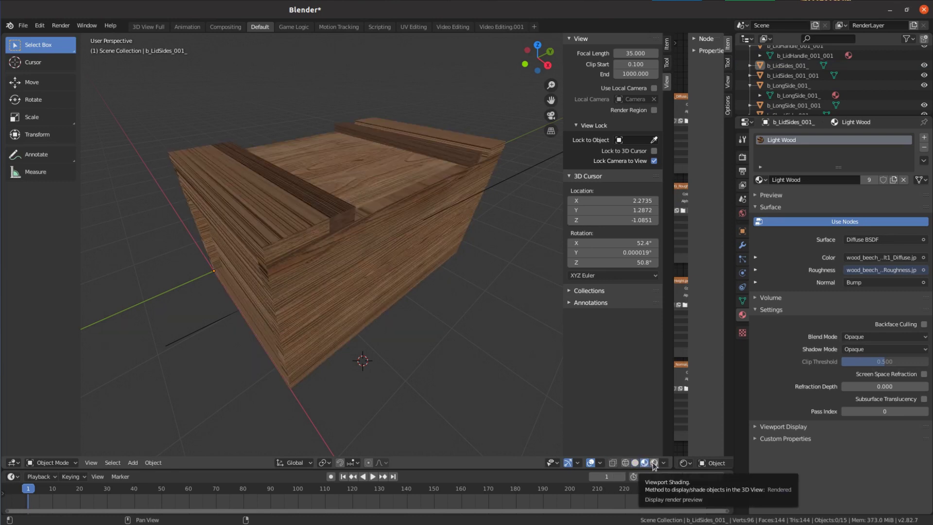
click(654, 463)
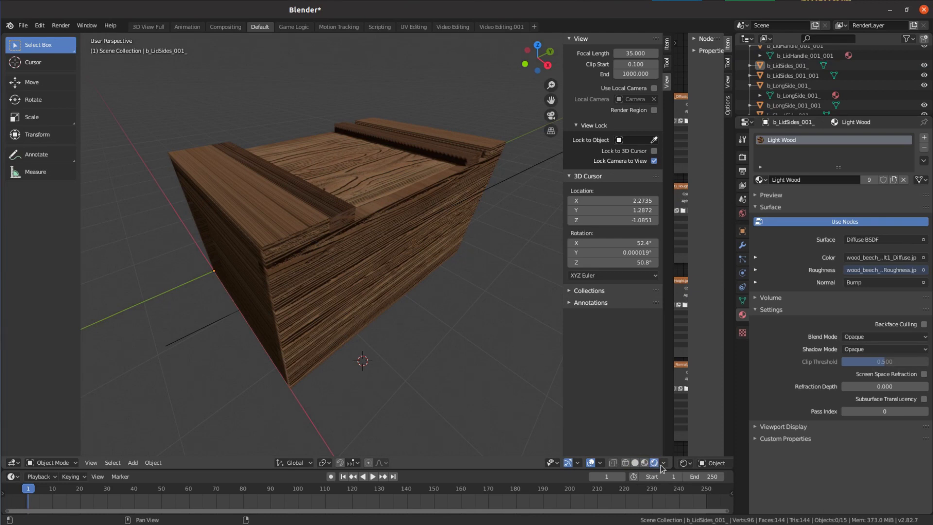